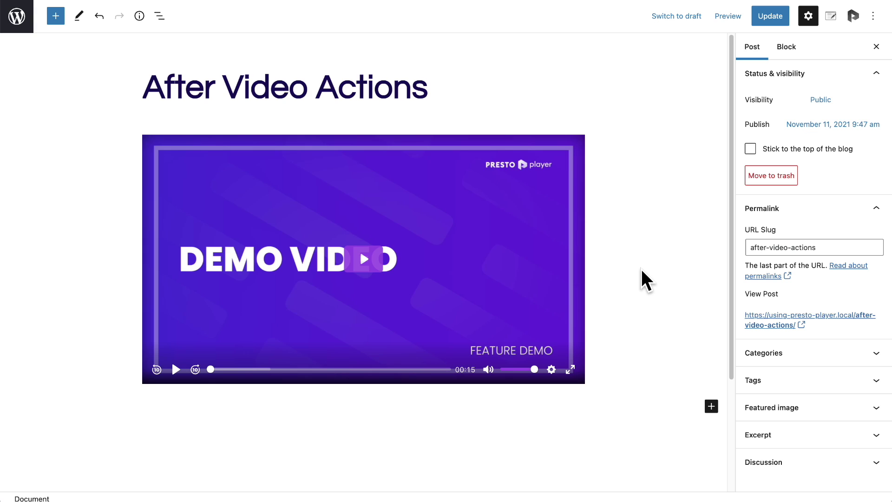
Select the Presto Bunny.net video block and show its Video Preset list, with Default applied.
click(542, 244)
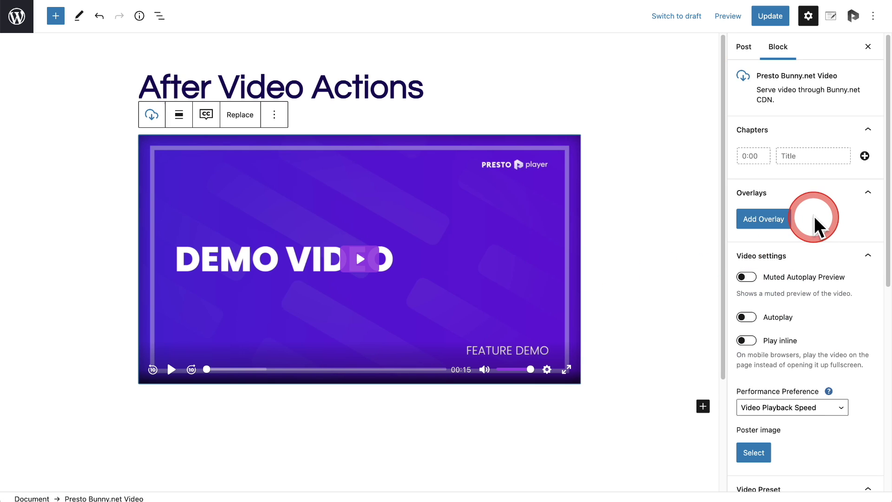
scroll(817, 240, down, 3)
scroll(816, 240, down, 9)
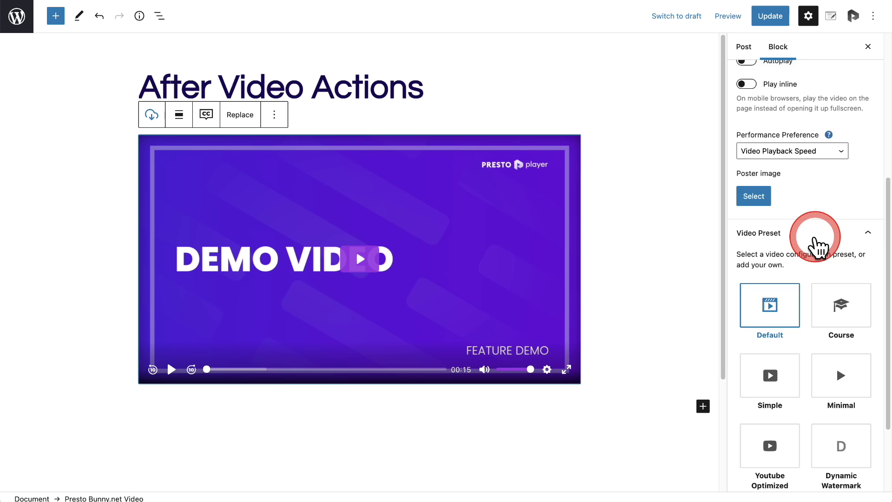
scroll(818, 246, down, 1)
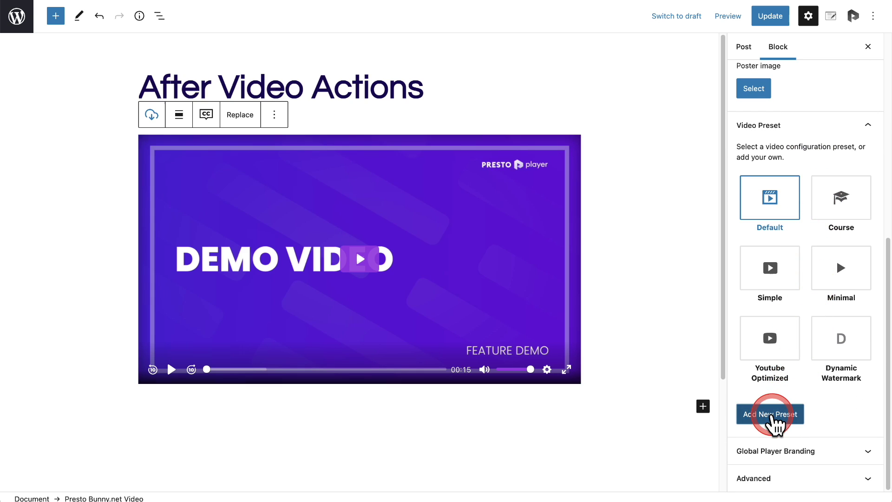
Create the preset 'After video Actions' with On Video End set to Go to start.
click(773, 416)
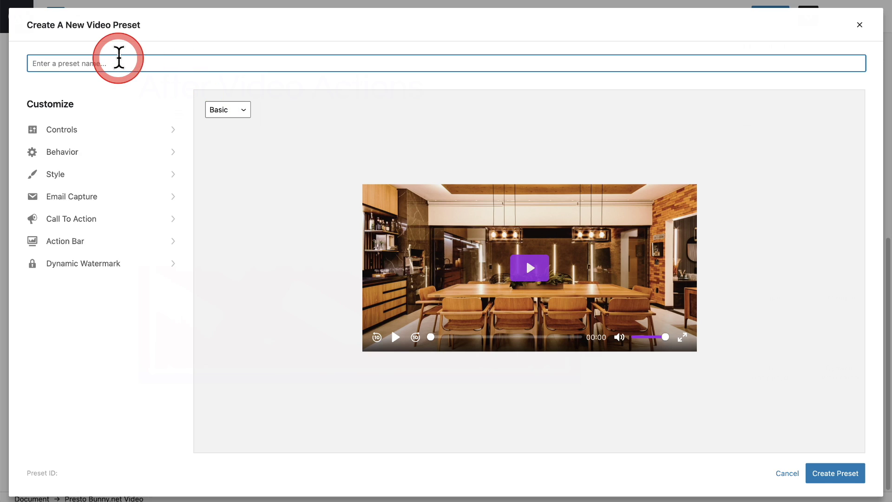
text(After video Actions)
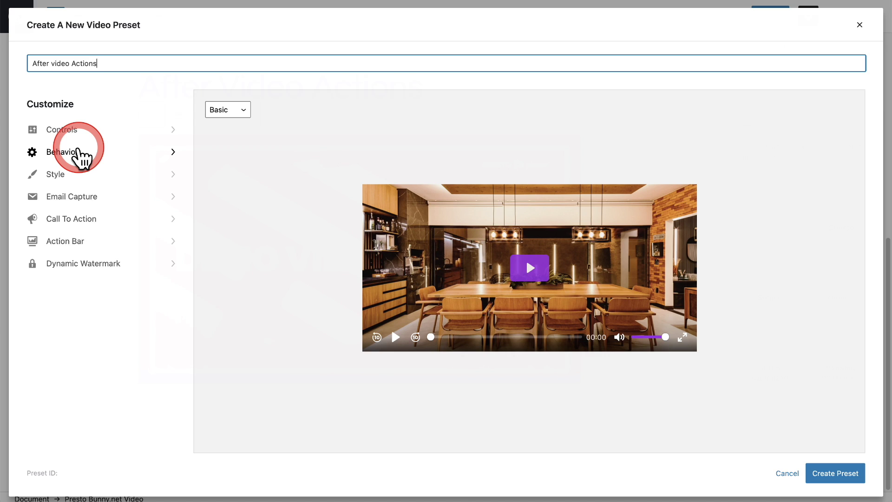
click(78, 149)
scroll(81, 158, down, 5)
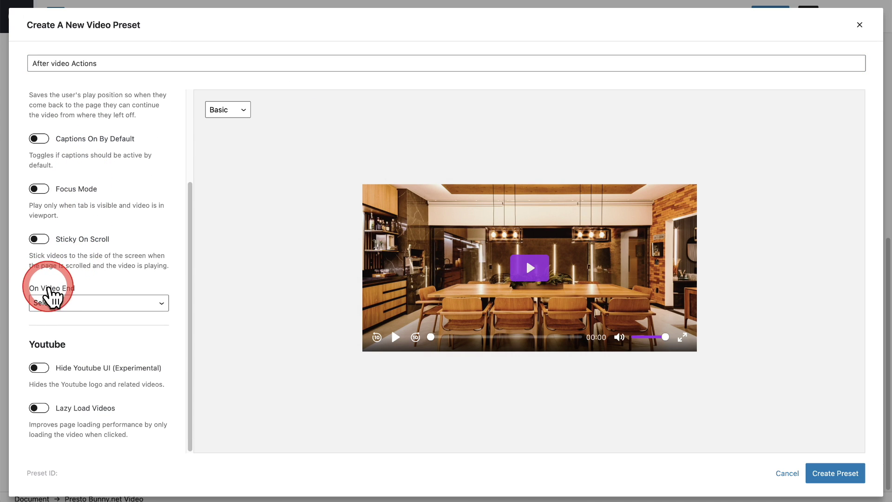
click(161, 302)
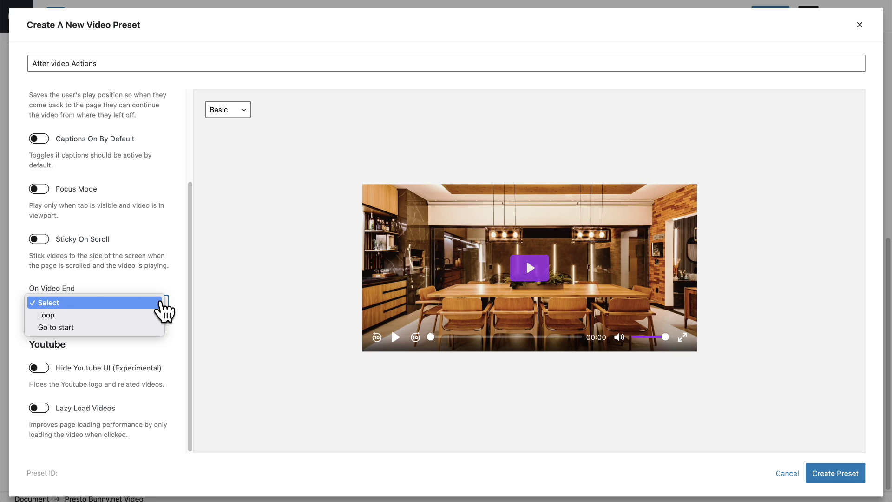
drag(161, 304, 135, 327)
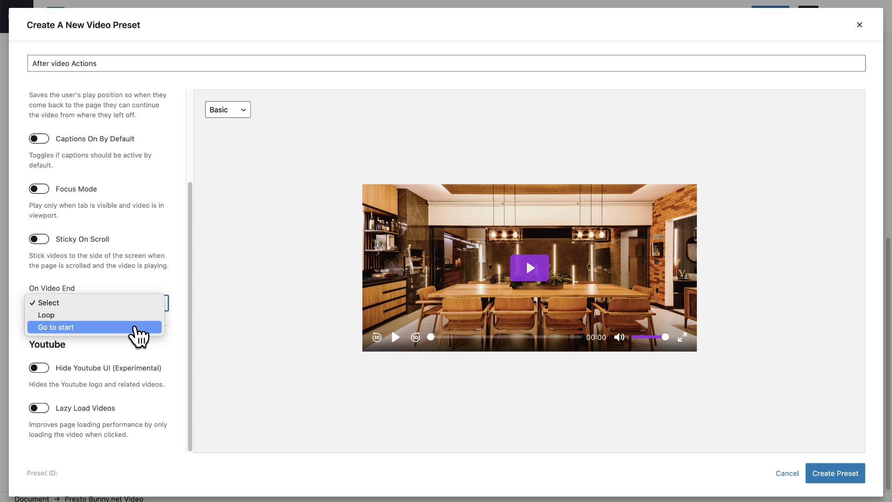
click(135, 327)
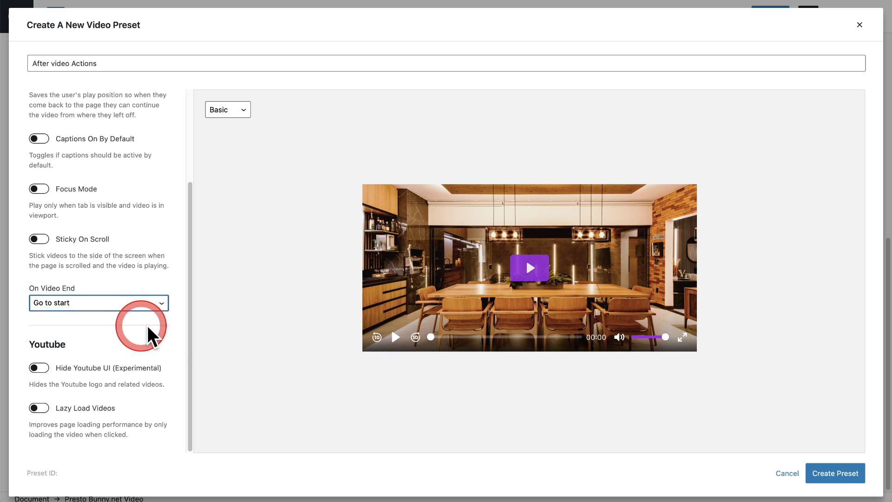
click(824, 474)
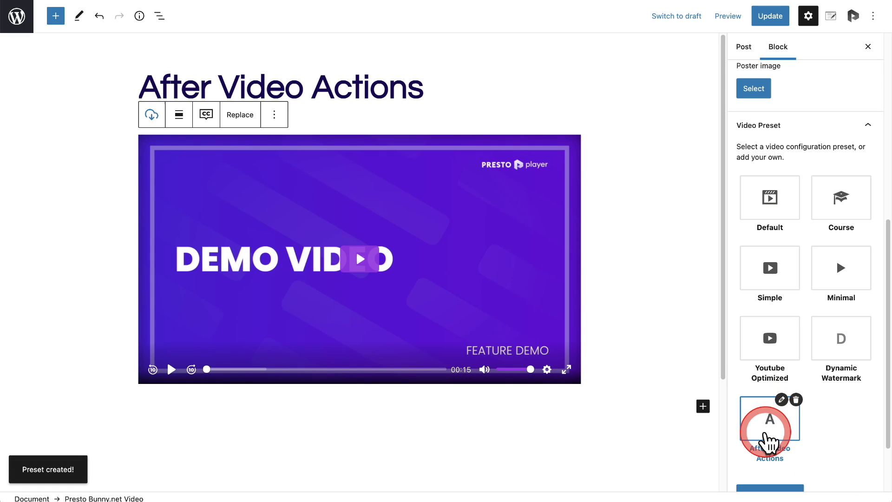
Update the post, open it on the live site, and play the video to its end.
click(770, 18)
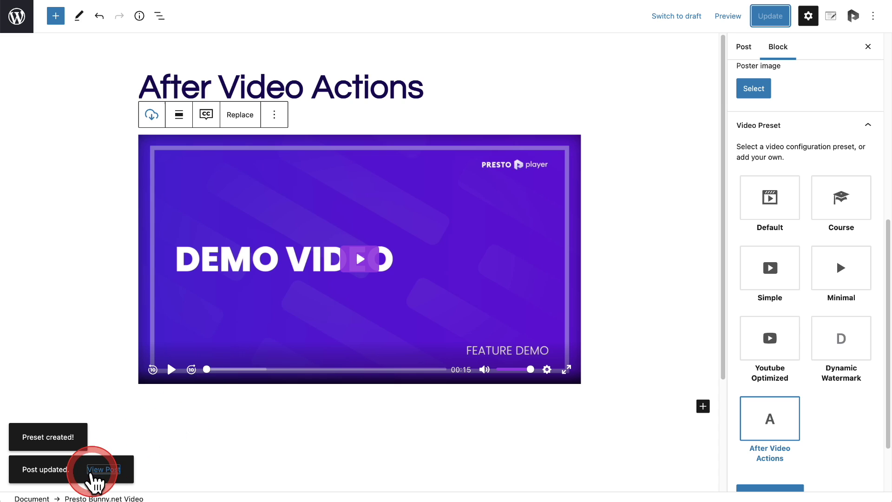
click(102, 469)
scroll(104, 391, down, 4)
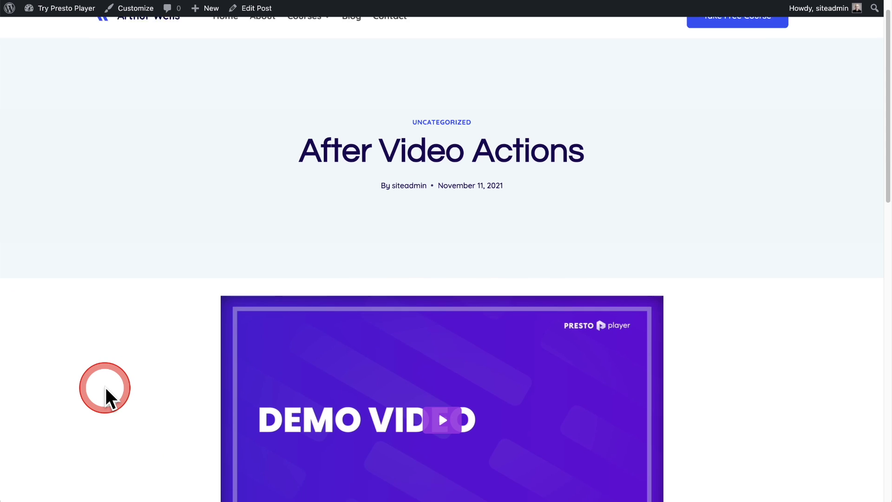
click(436, 287)
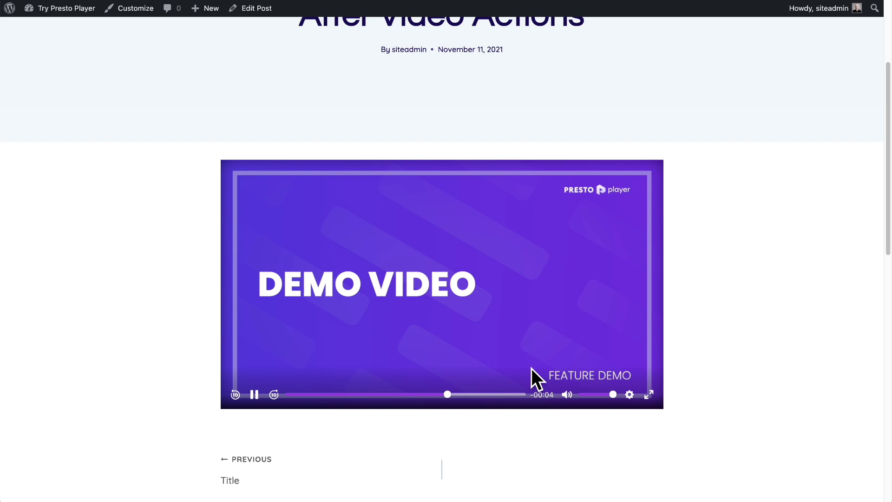
mouse_move(532, 367)
mouse_down()
mouse_move(597, 344)
mouse_move(742, 331)
mouse_up()
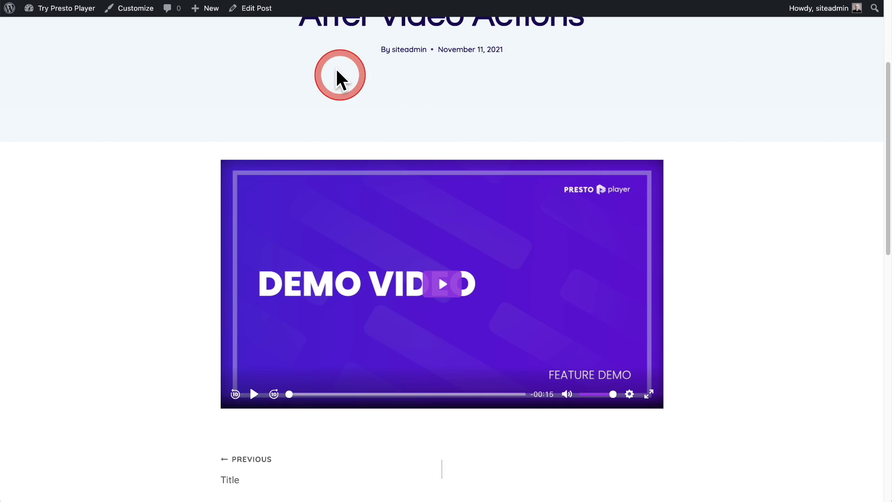
Return to the post editor and open the After Video Actions preset for editing.
click(263, 9)
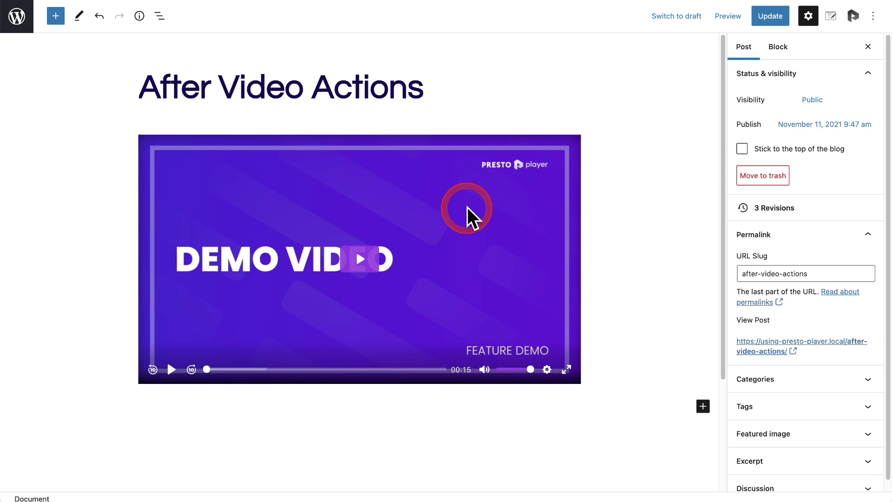
click(471, 216)
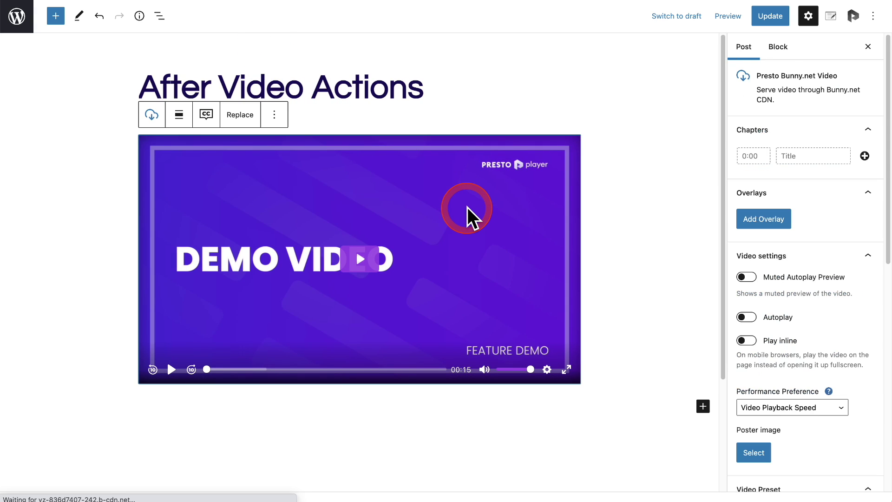
scroll(793, 344, down, 10)
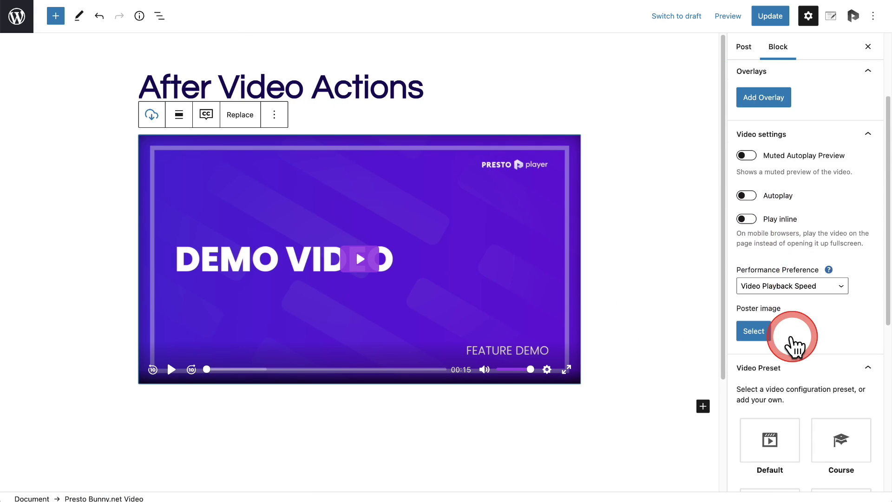
mouse_move(767, 362)
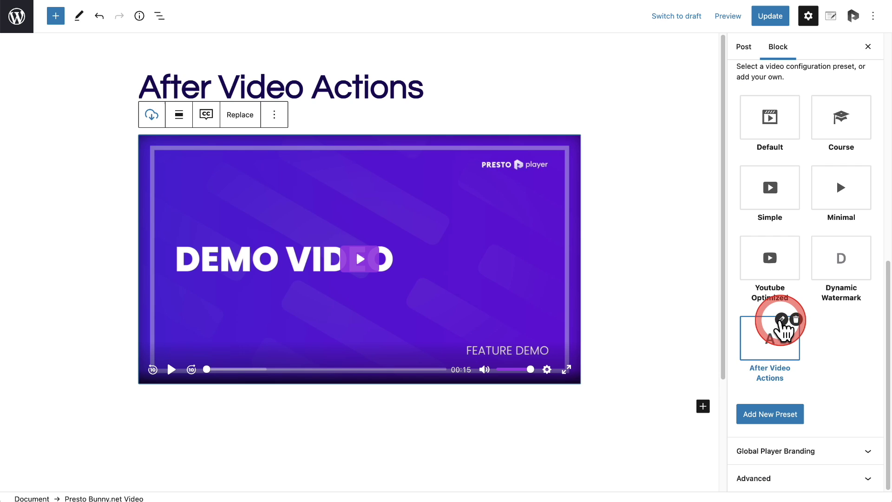
click(782, 320)
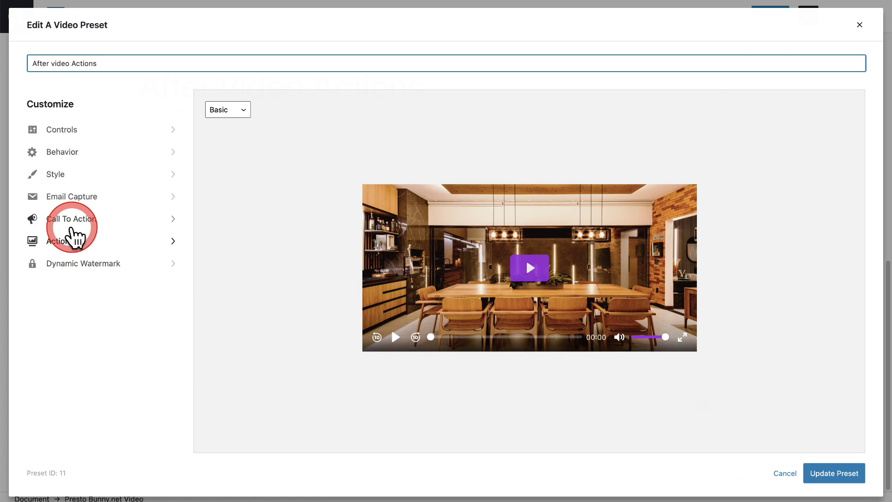
Enable the Call To Action overlay and review its headline and bottom text fields.
click(72, 219)
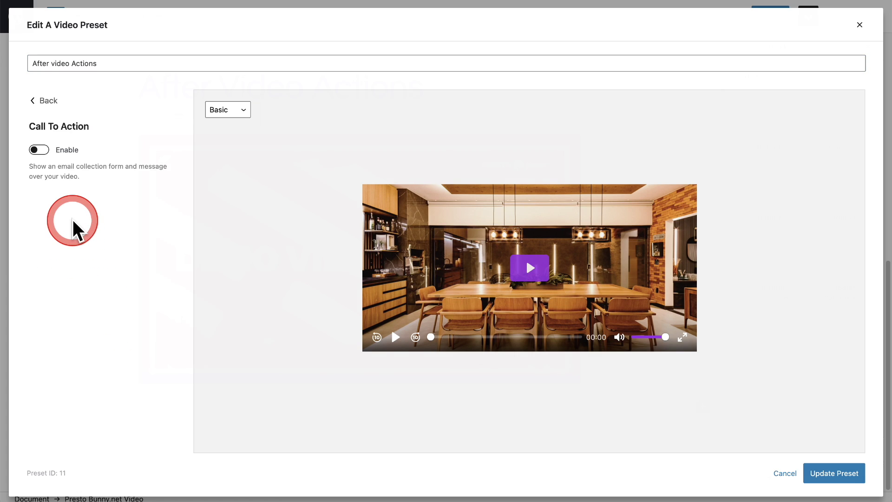
click(41, 150)
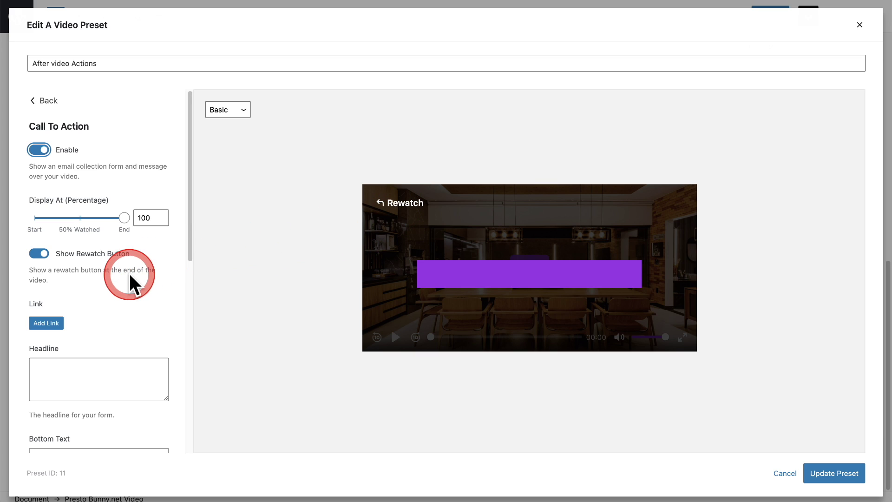
scroll(129, 273, down, 3)
scroll(129, 273, down, 1)
click(91, 263)
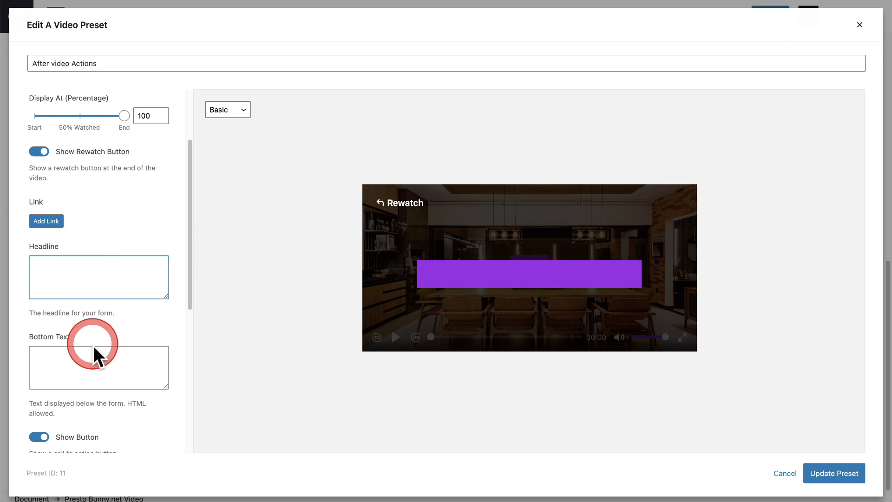
click(95, 365)
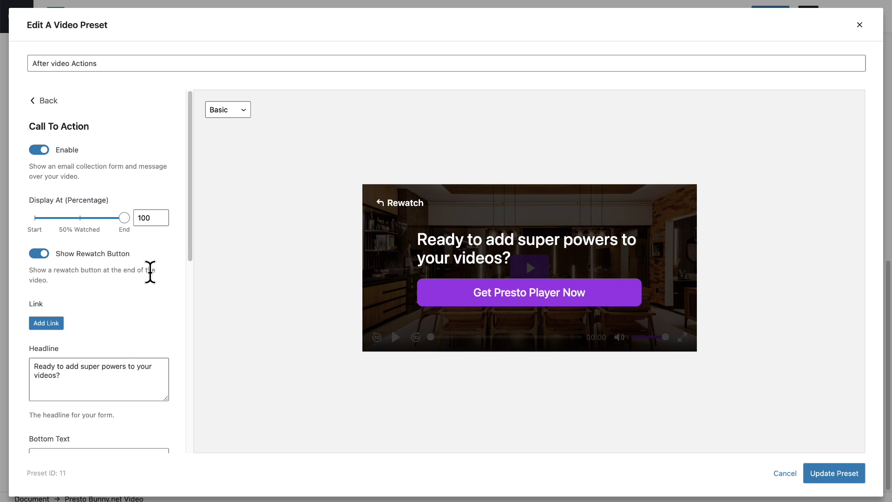
scroll(150, 272, down, 5)
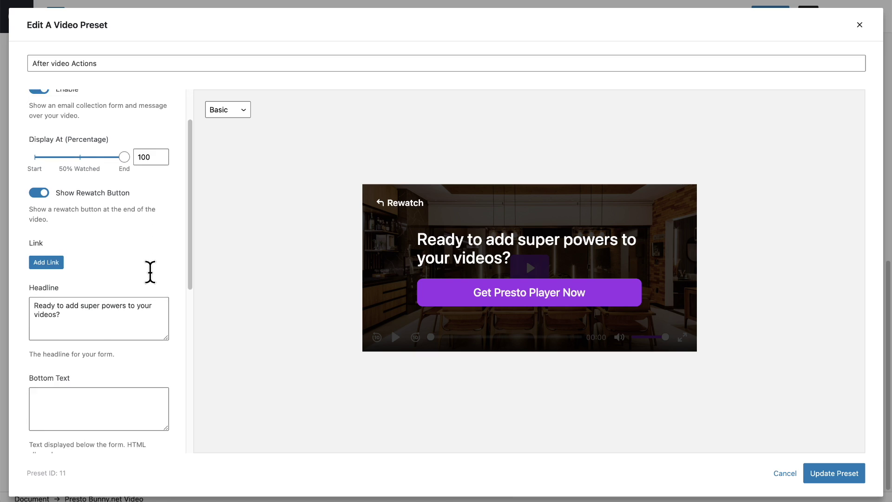
click(151, 277)
scroll(140, 291, down, 2)
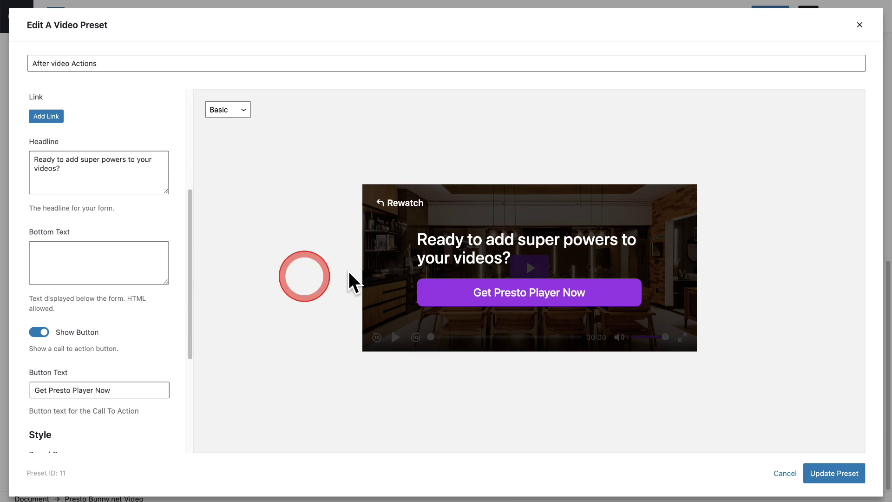
scroll(105, 246, down, 1)
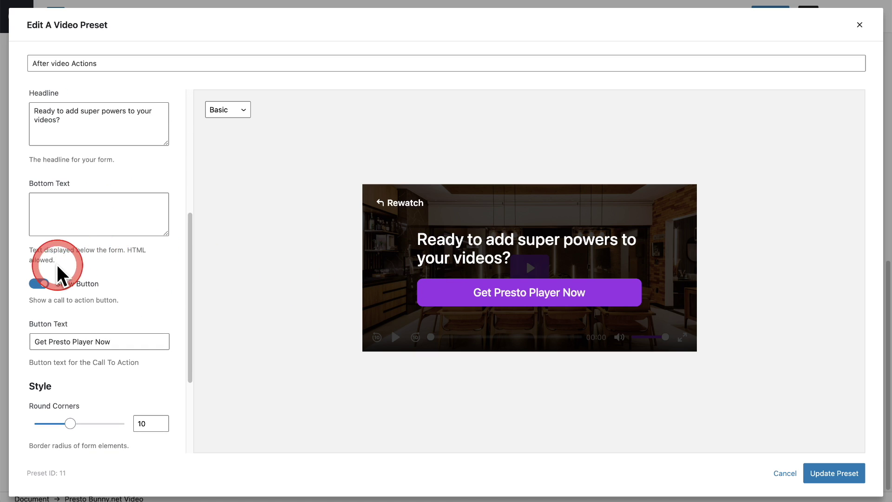
scroll(145, 279, up, 7)
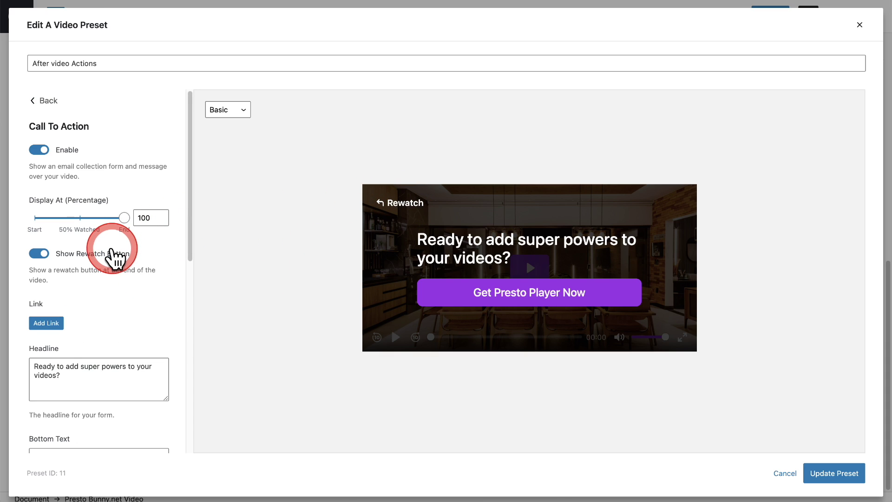
Turn the call to action off and enable Email Capture displayed at 100%.
click(38, 150)
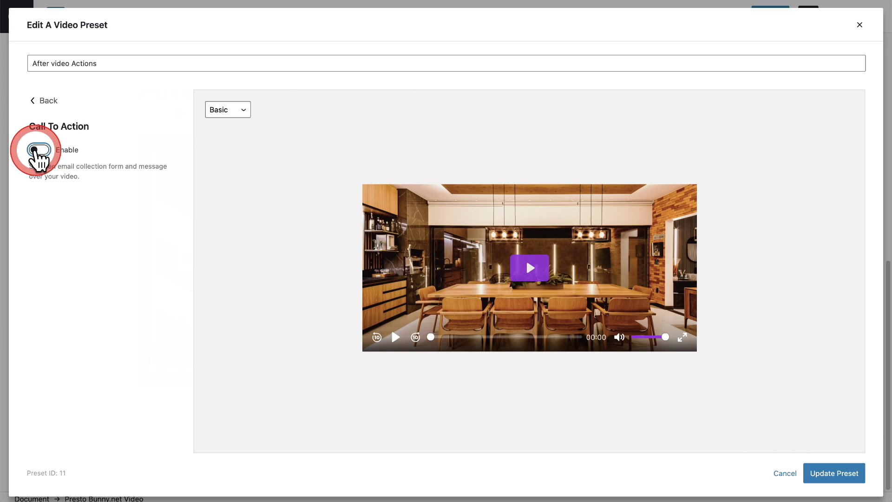
click(44, 101)
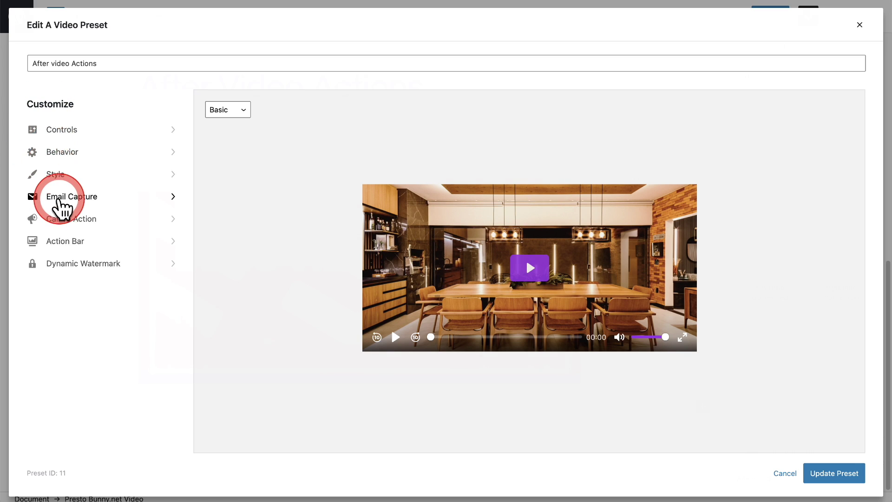
click(62, 197)
click(38, 150)
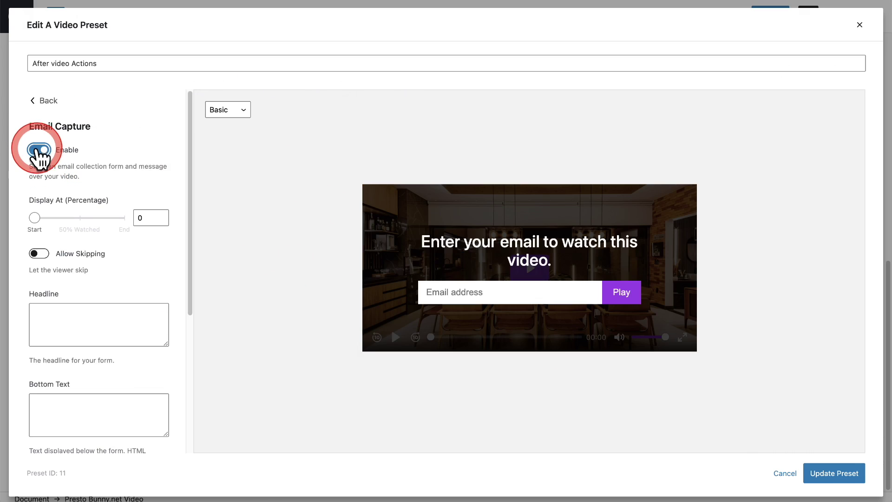
drag(35, 218, 141, 245)
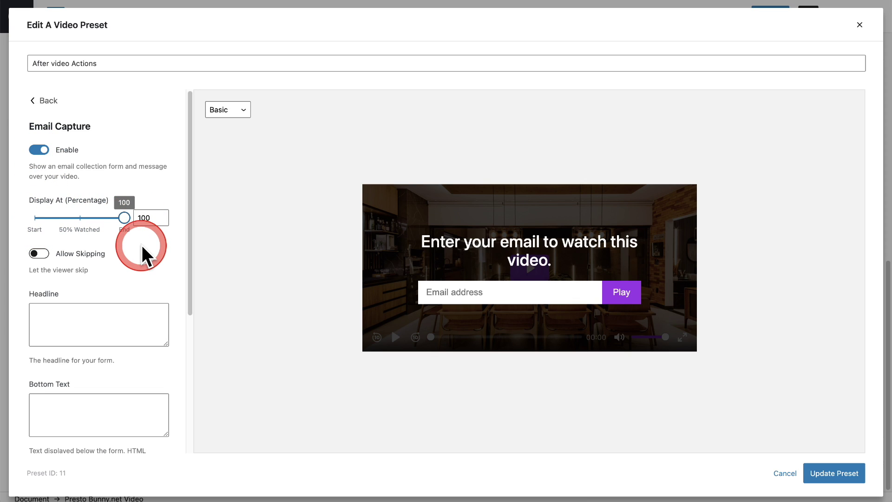
scroll(141, 245, down, 5)
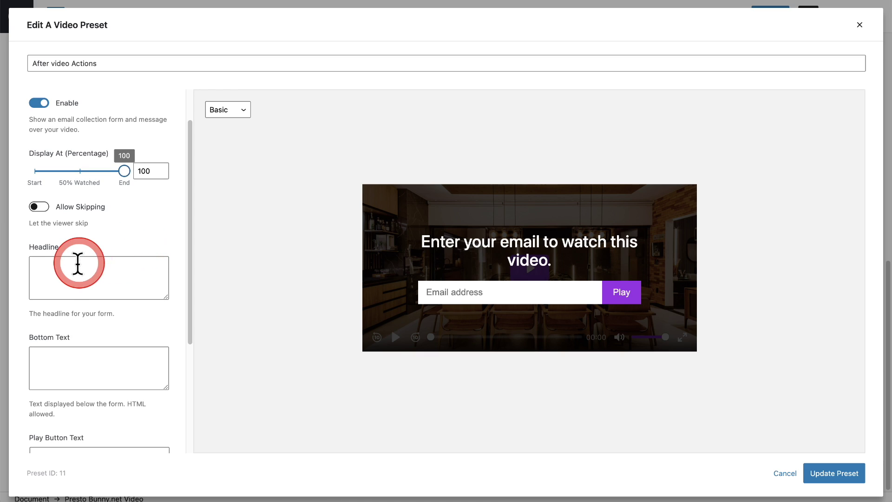
scroll(71, 275, down, 3)
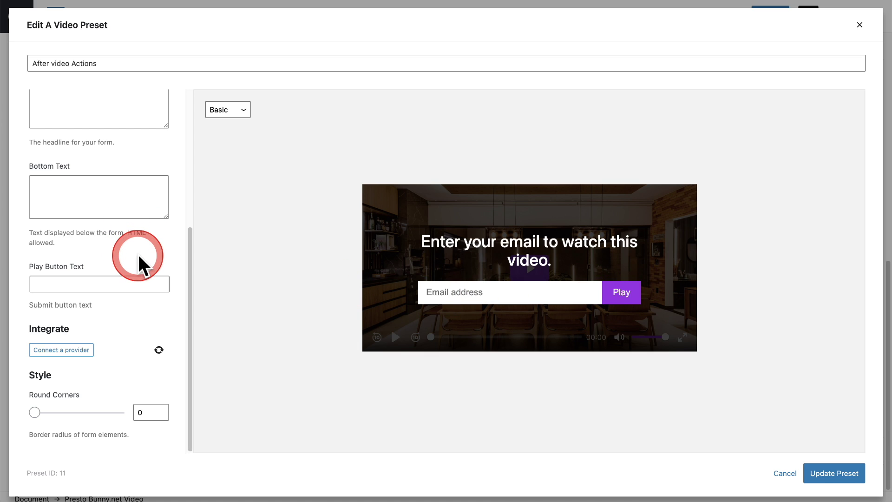
scroll(120, 177, up, 8)
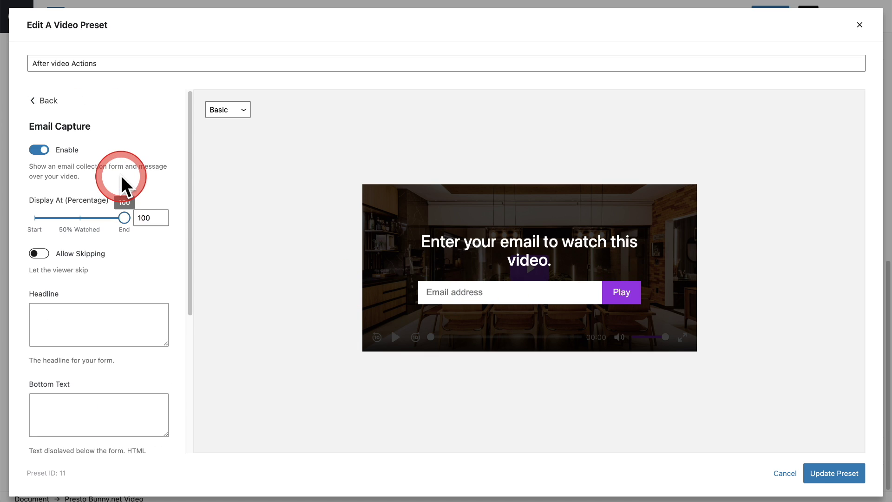